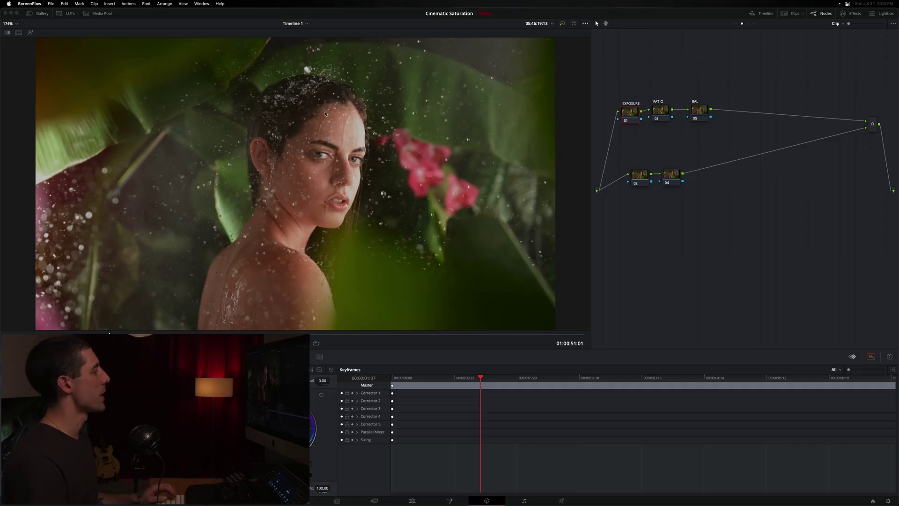
key("ctrl+shift+w")
left_click_drag(629, 109, 625, 107)
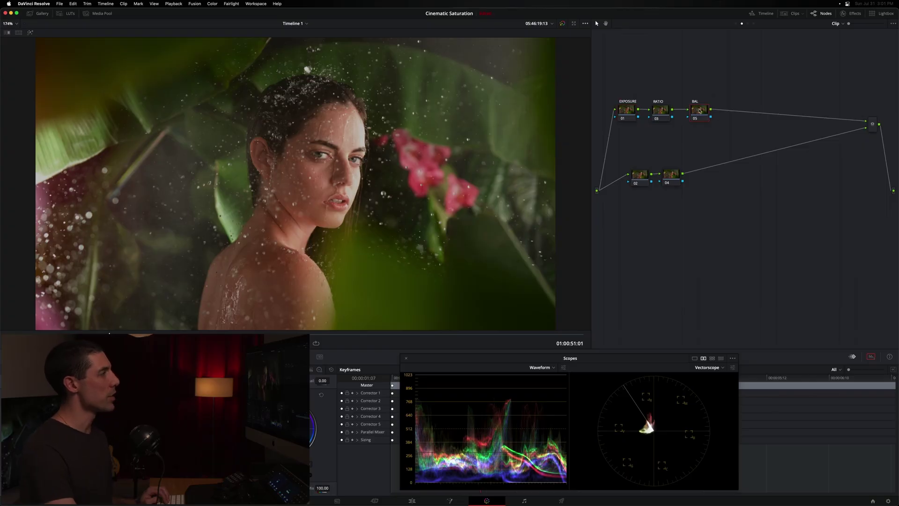
left_click_drag(699, 111, 697, 109)
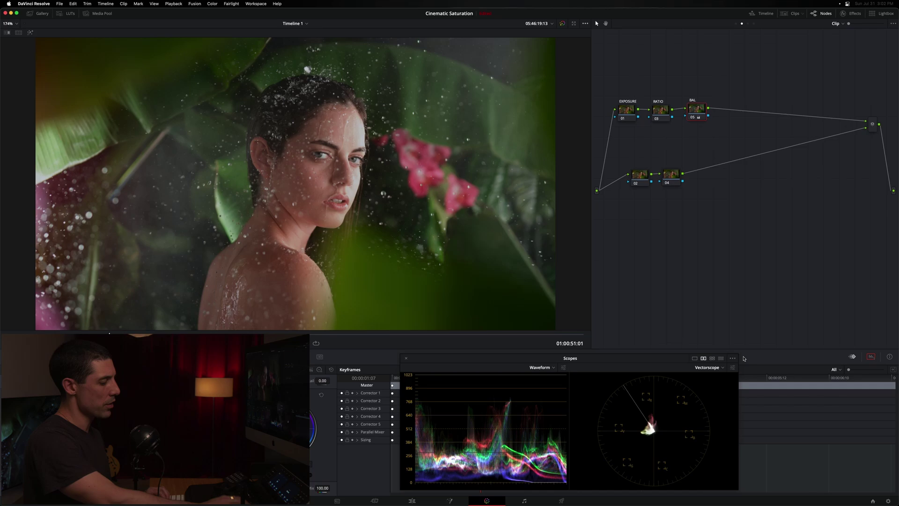
key("super+d")
key("super+d")
key("super+d")
key("super+d")
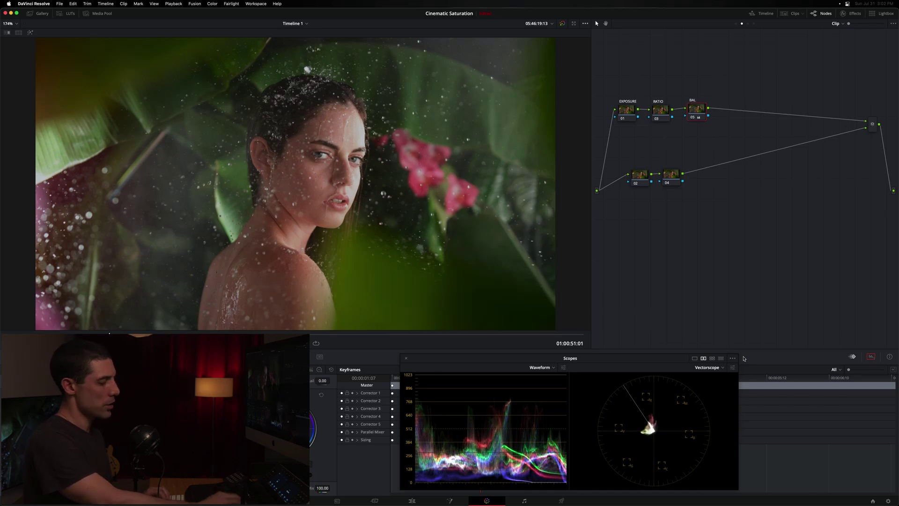
key("super+d")
key("super+d")
key("super+d")
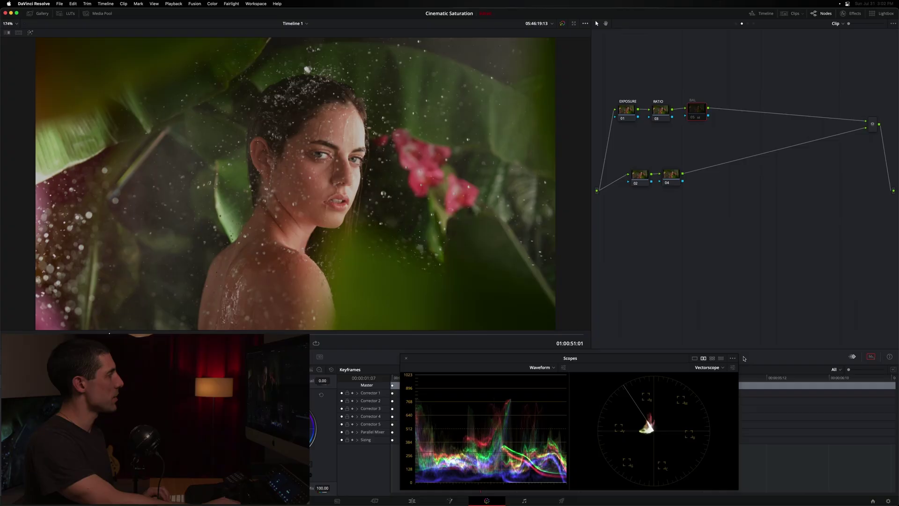
key("super+d")
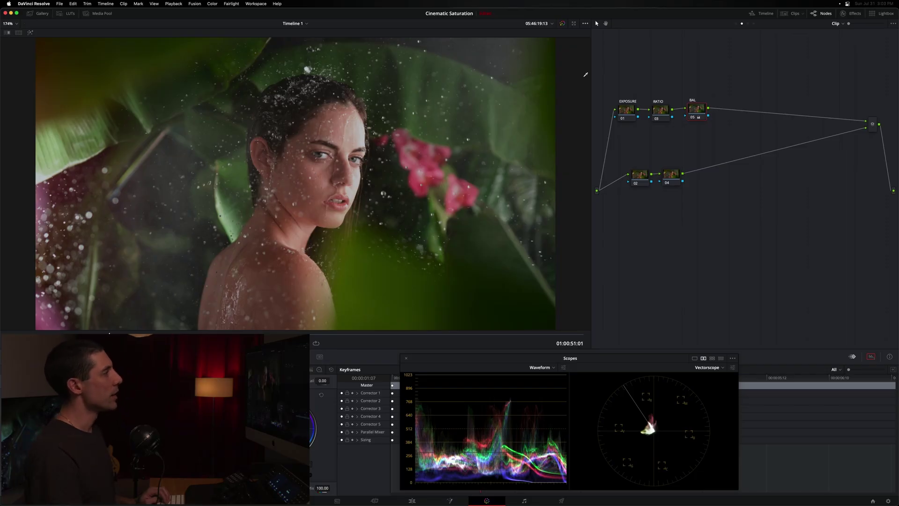
- Add serial node 07 after BAL to boost saturation, and toggle it repeatedly to compare
left_click_drag(698, 110, 705, 109)
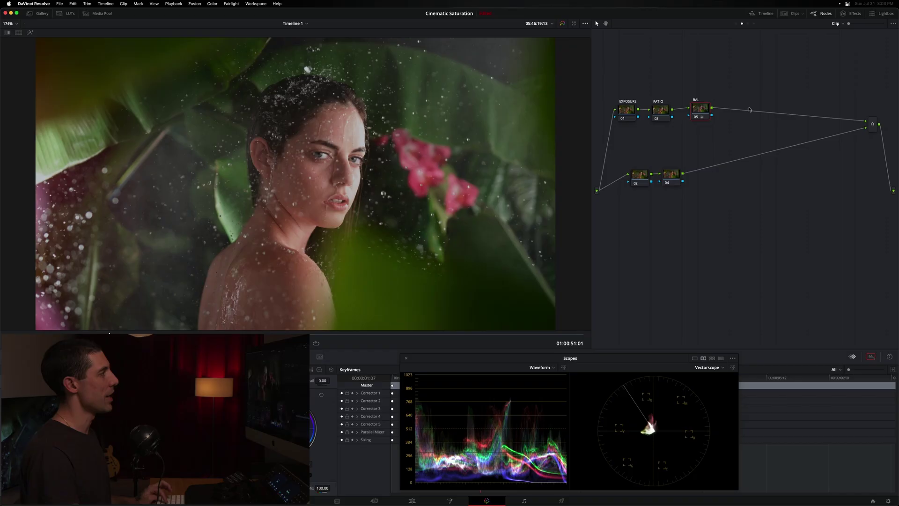
key("alt+s")
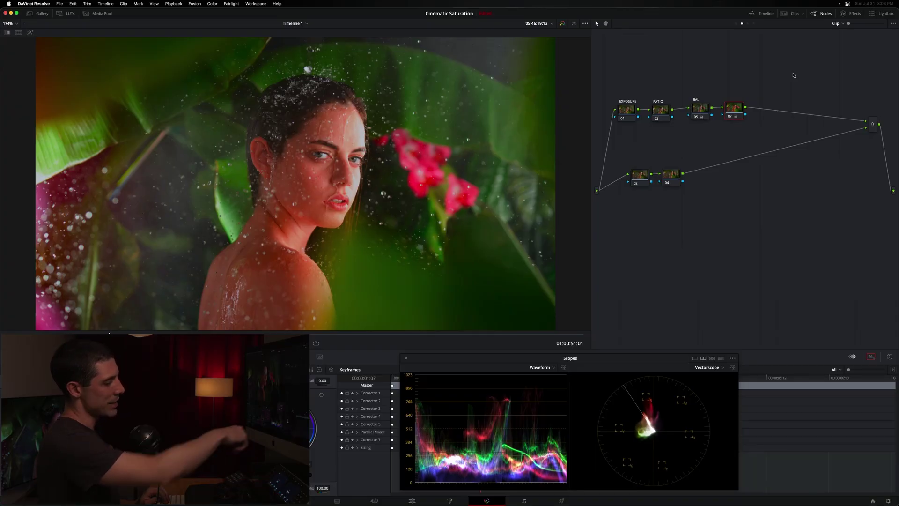
key("ctrl+d")
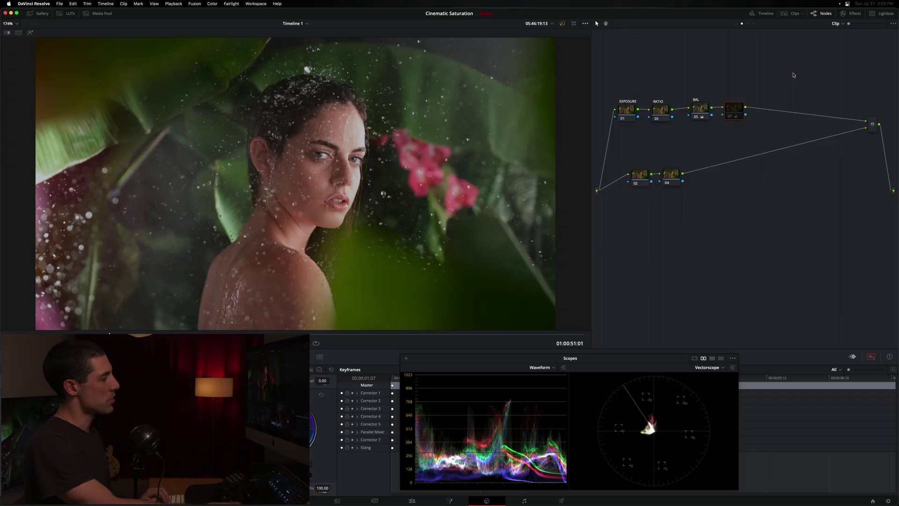
key("ctrl+d")
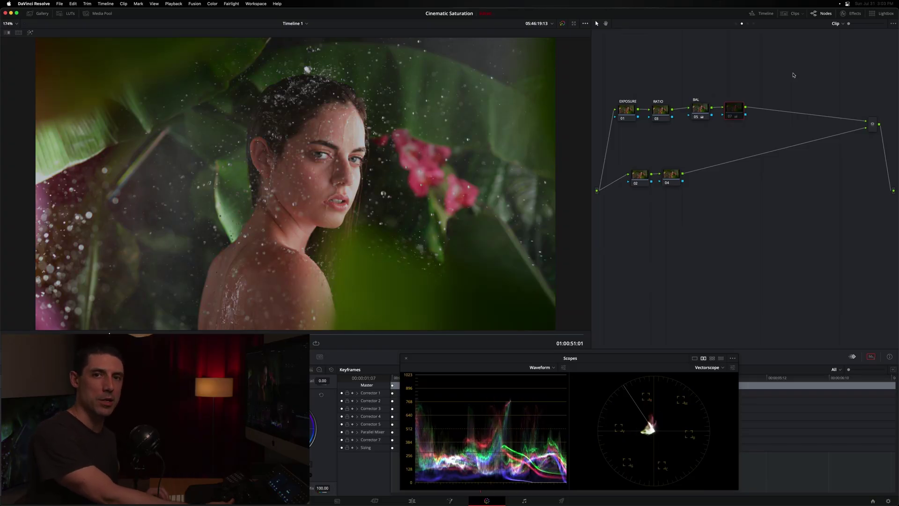
key("ctrl+d")
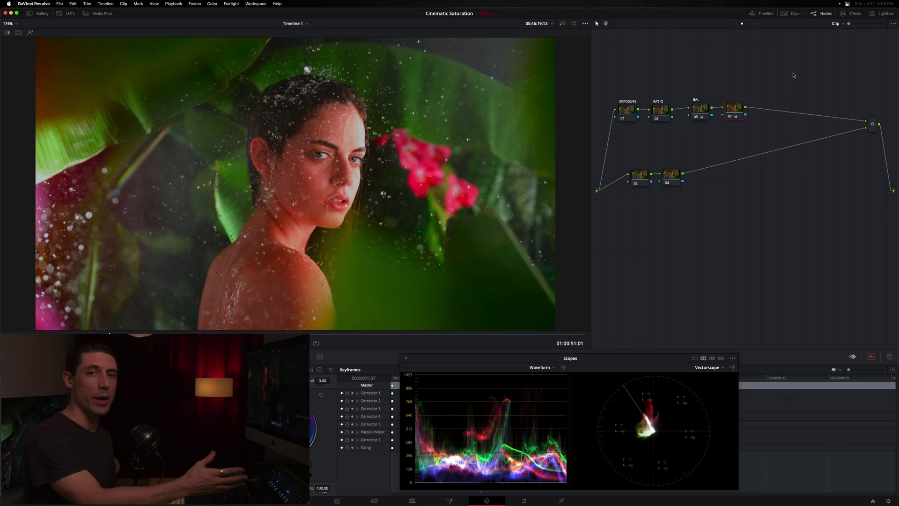
key("ctrl+d")
key("ctrl+d")
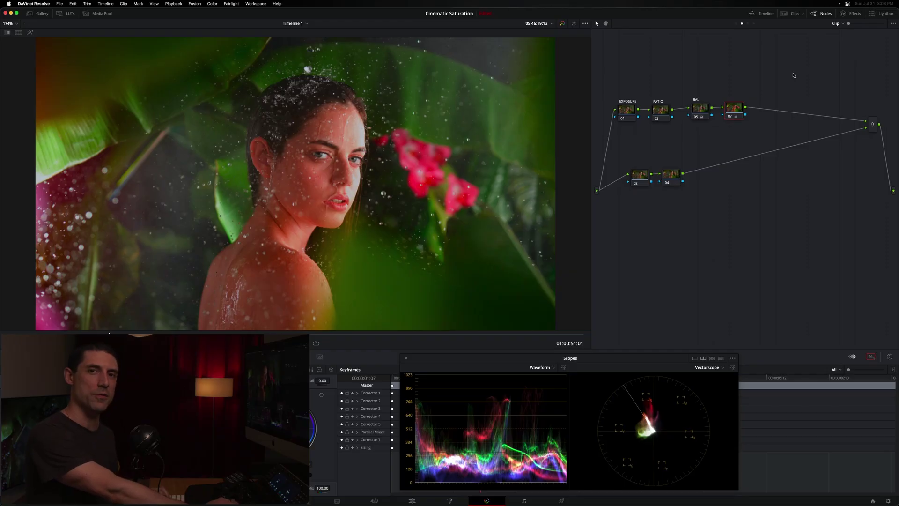
key("ctrl+d")
key("ctrl+d")
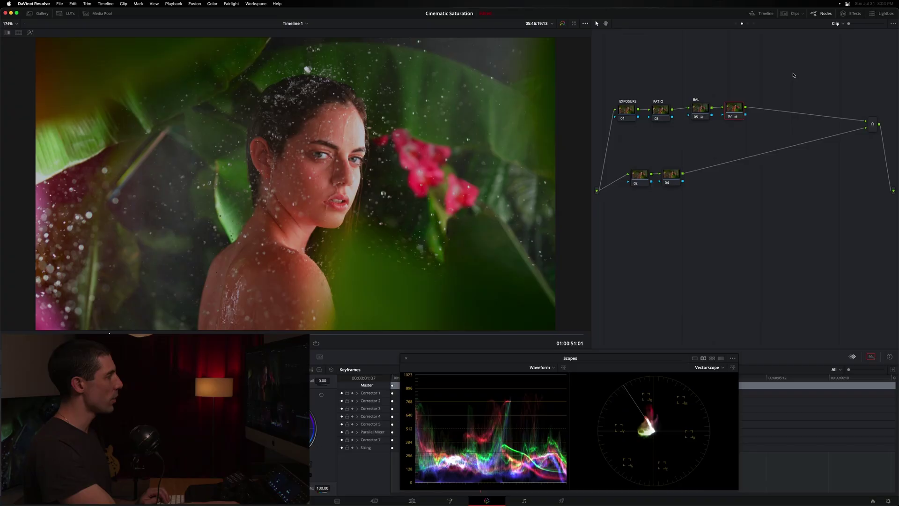
- Replace the old gallery still with a grab of the saturated frame, then bypass node 07
left_click(37, 14)
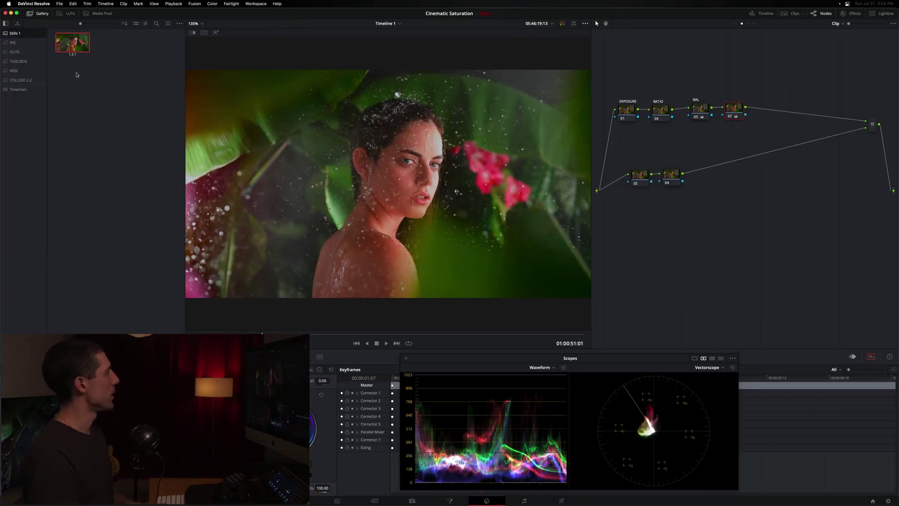
key("Delete")
right_click(253, 100)
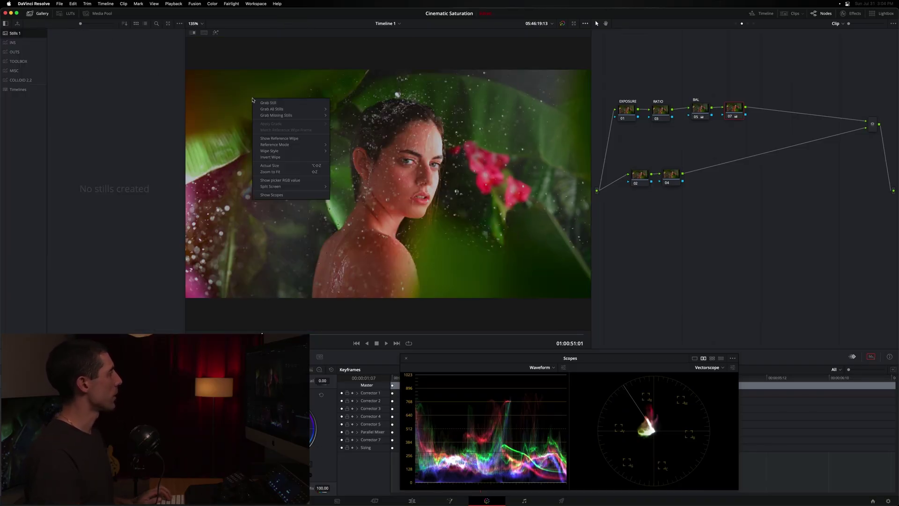
left_click(286, 104)
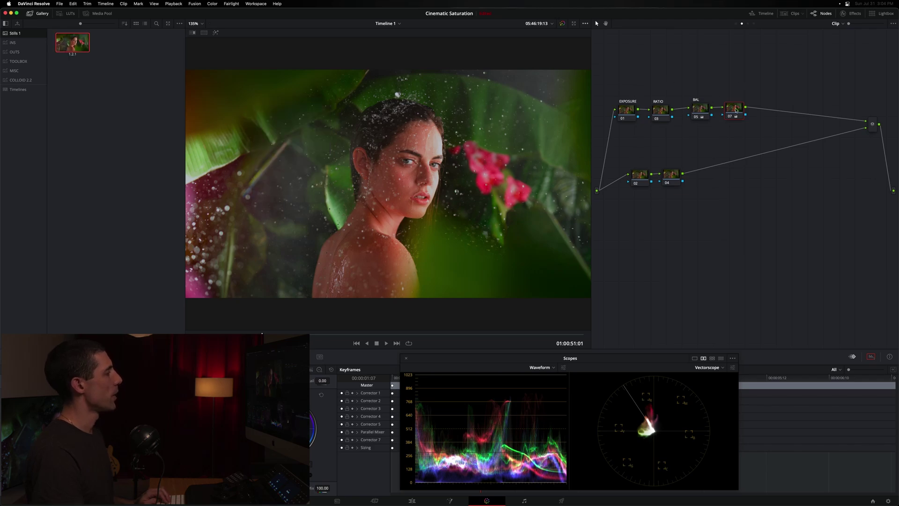
key("ctrl+d")
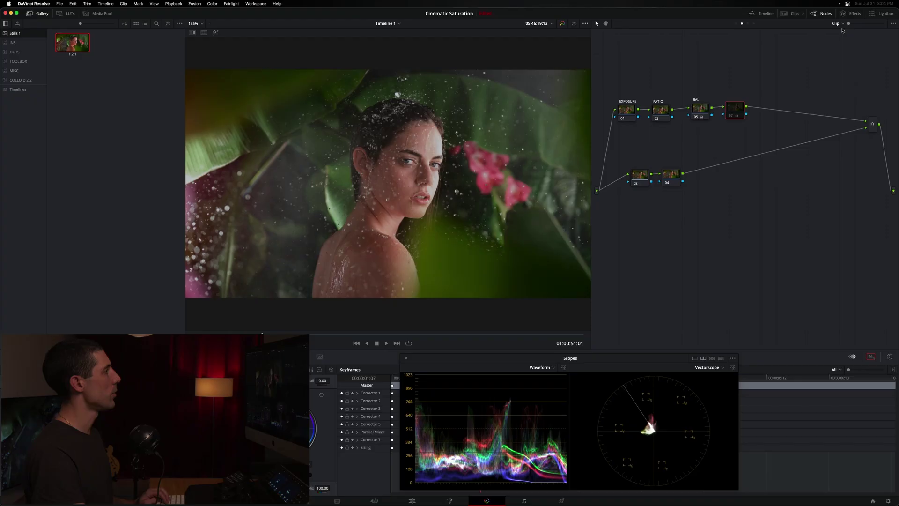
left_click(34, 14)
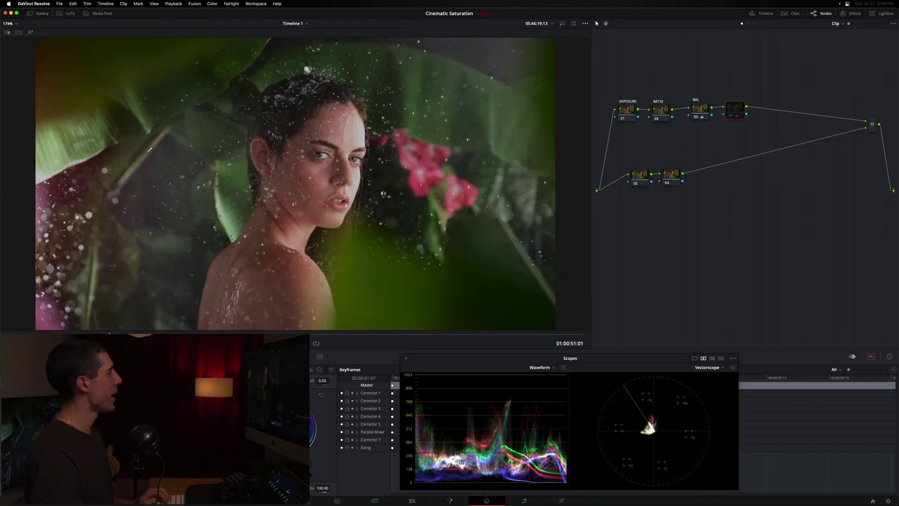
- Add node 08 after node 07 and set its color space to HSV
left_click_drag(746, 105, 750, 105)
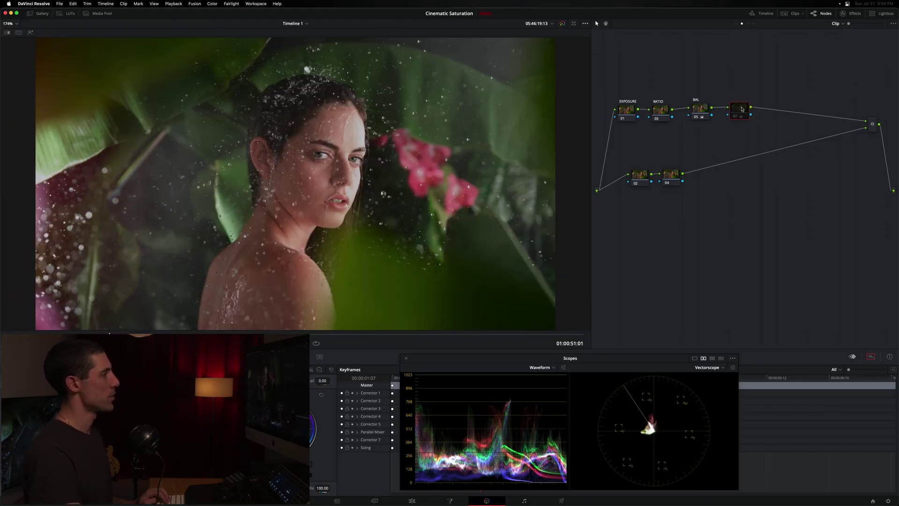
key("alt+s")
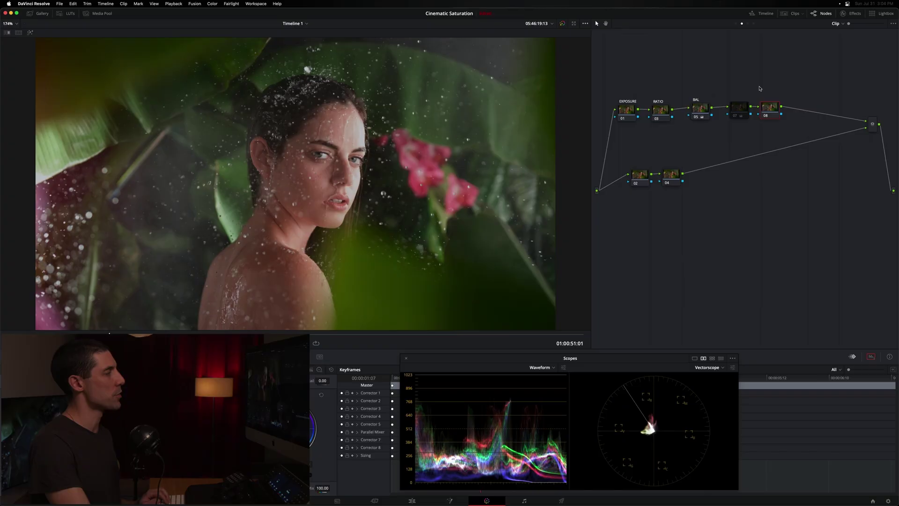
right_click(765, 109)
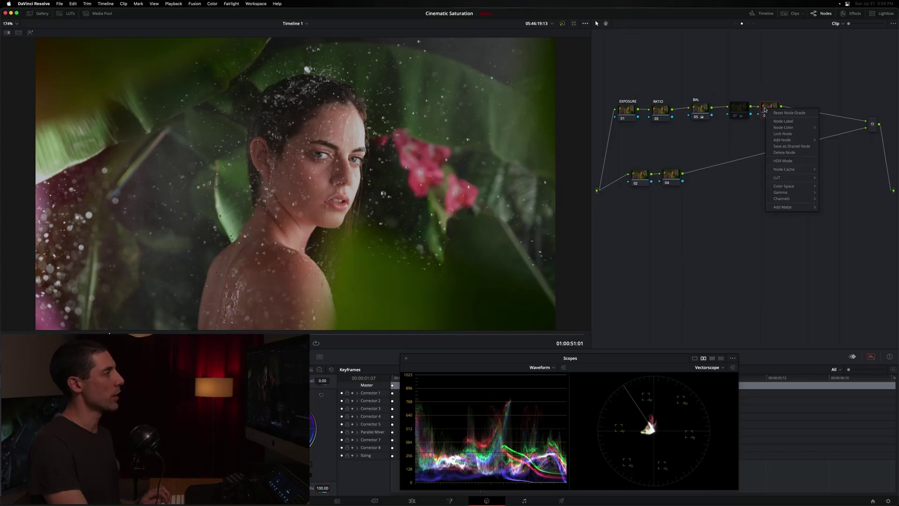
mouse_move(782, 187)
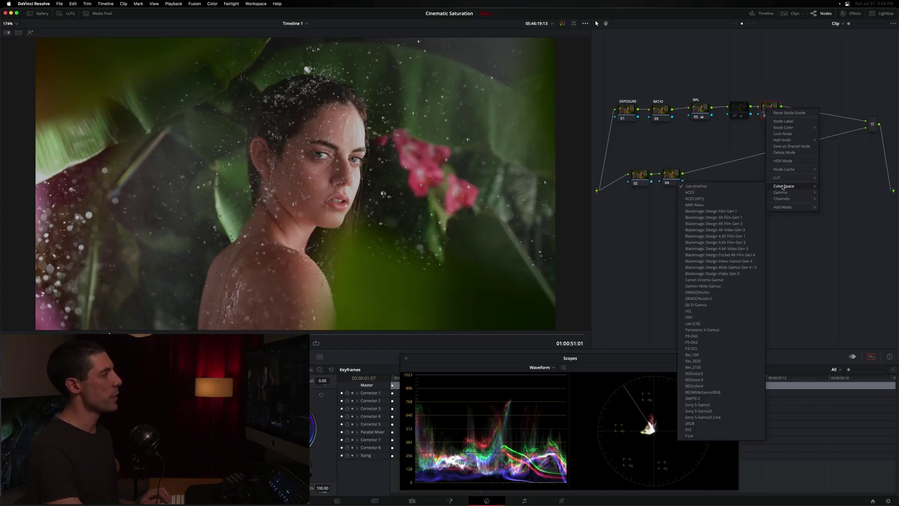
left_click(735, 319)
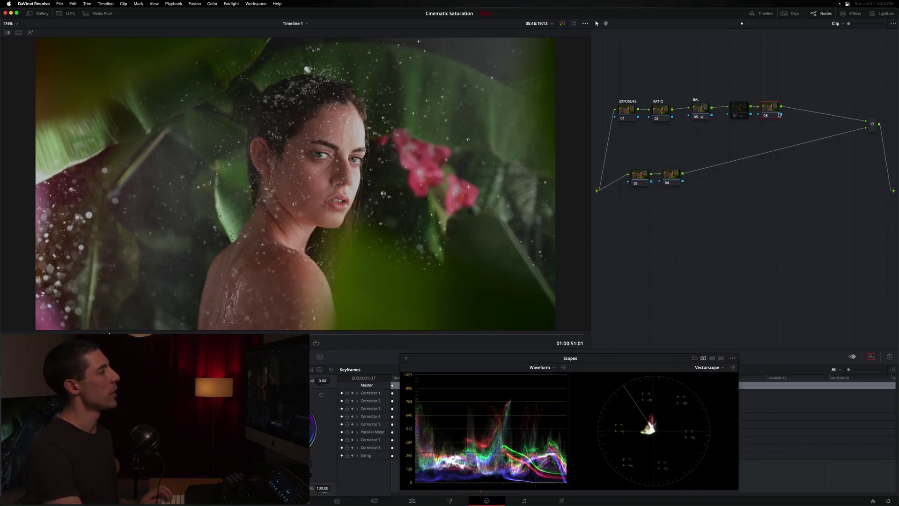
- Turn off Channel 1 and Channel 3 on node 08
right_click(772, 110)
mouse_move(798, 201)
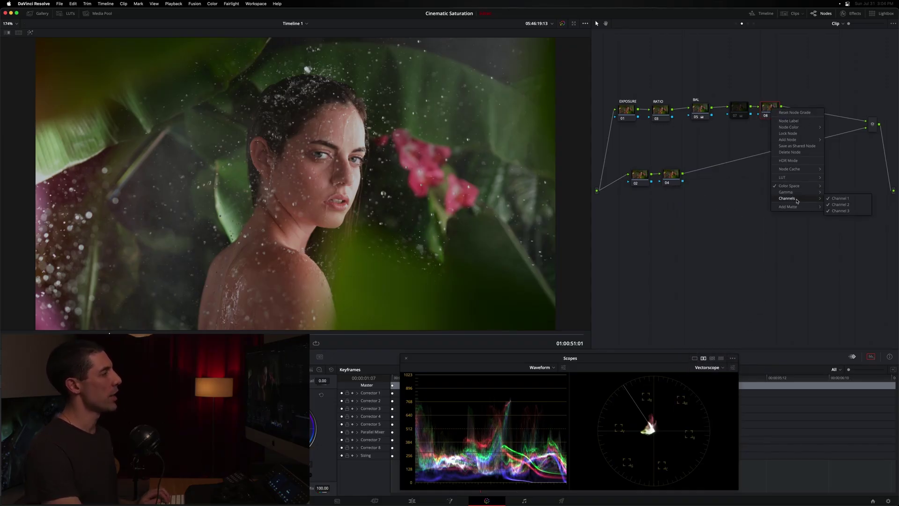
left_click(865, 201)
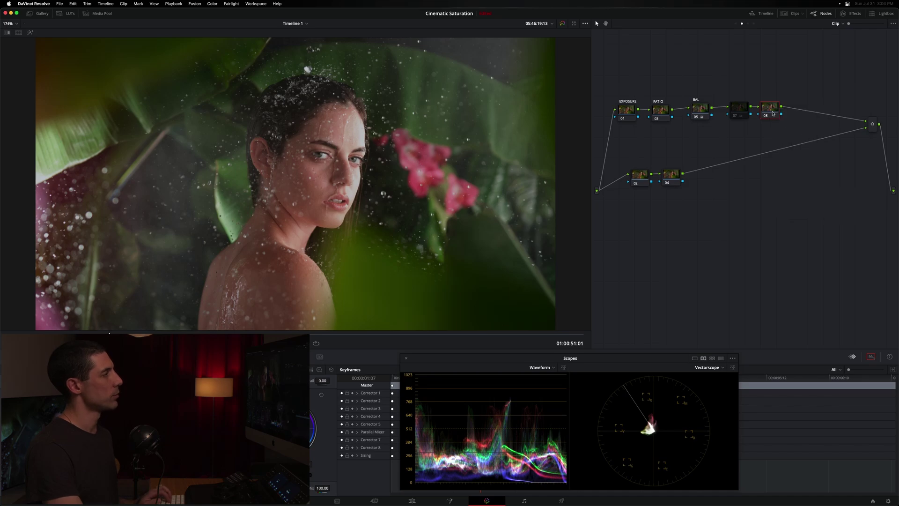
right_click(773, 114)
mouse_move(805, 203)
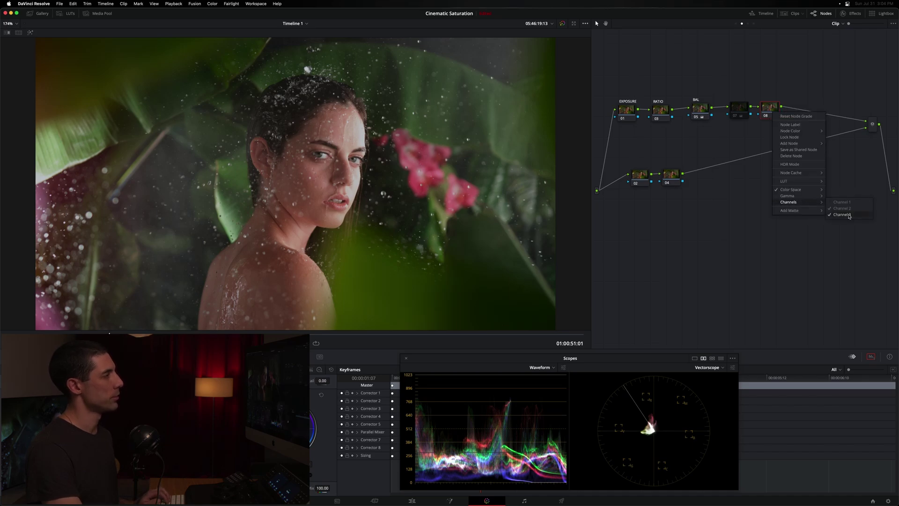
left_click(862, 208)
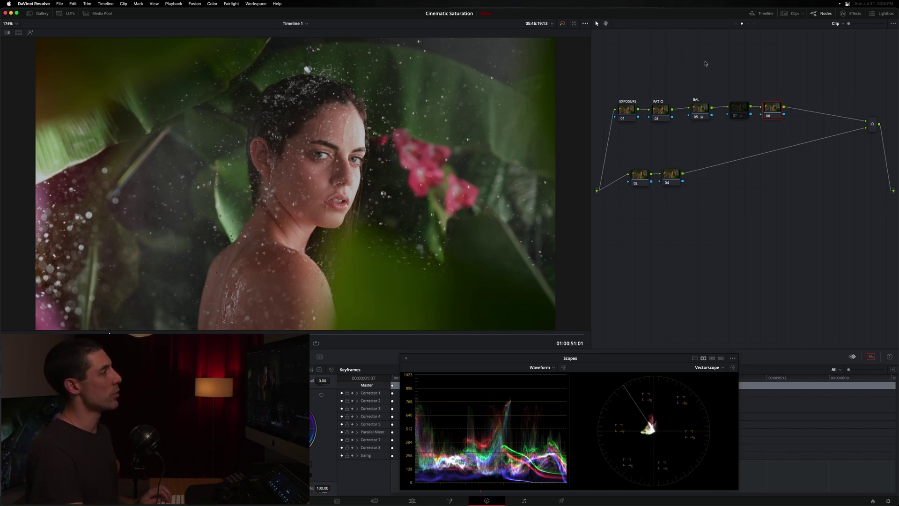
- Check node 08's Channels menu so that only Channel 2 is enabled
right_click(774, 112)
mouse_move(806, 203)
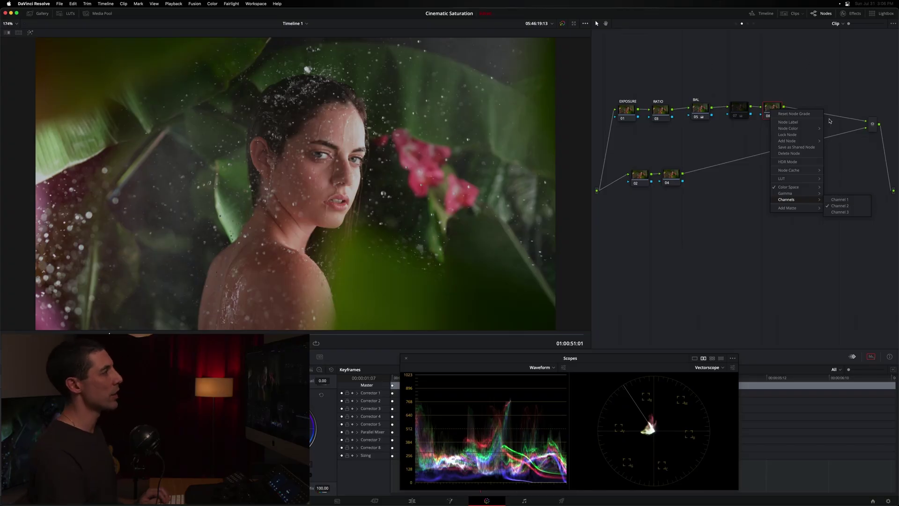
- Dismiss node 08's options menu
left_click(769, 106)
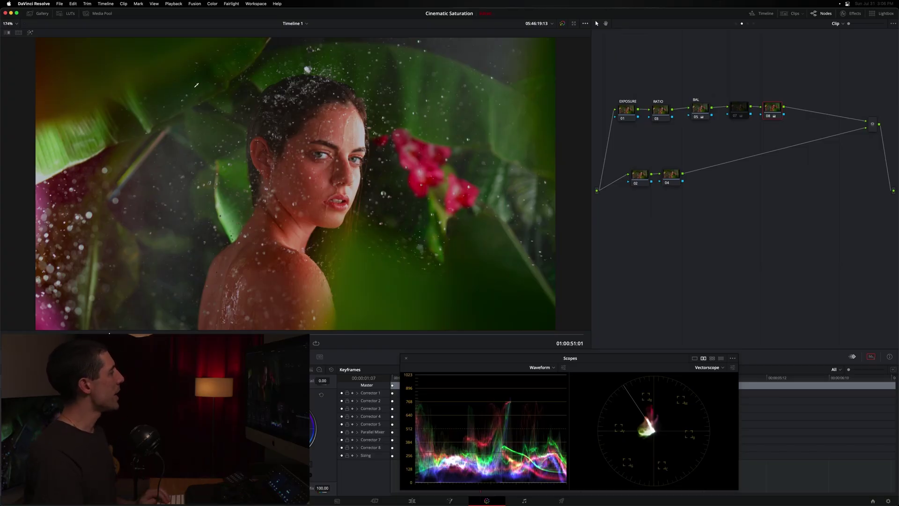
left_click(41, 13)
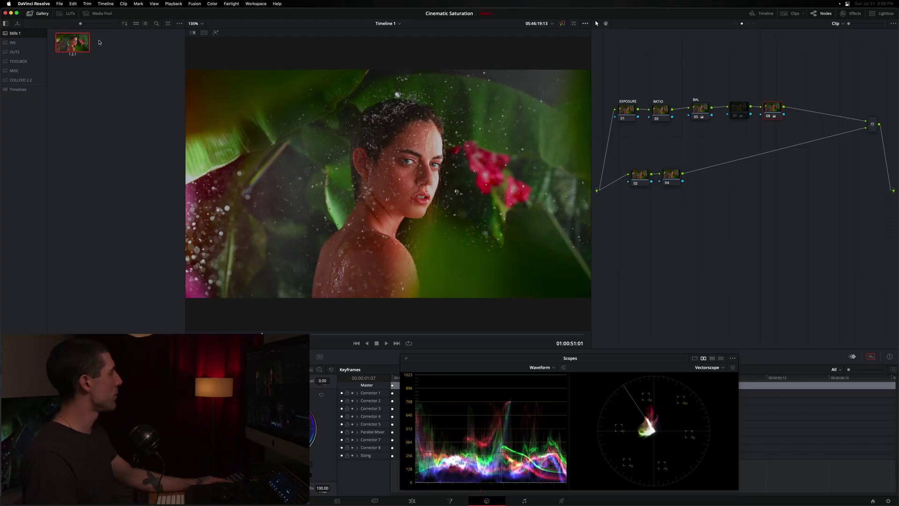
key("super+w")
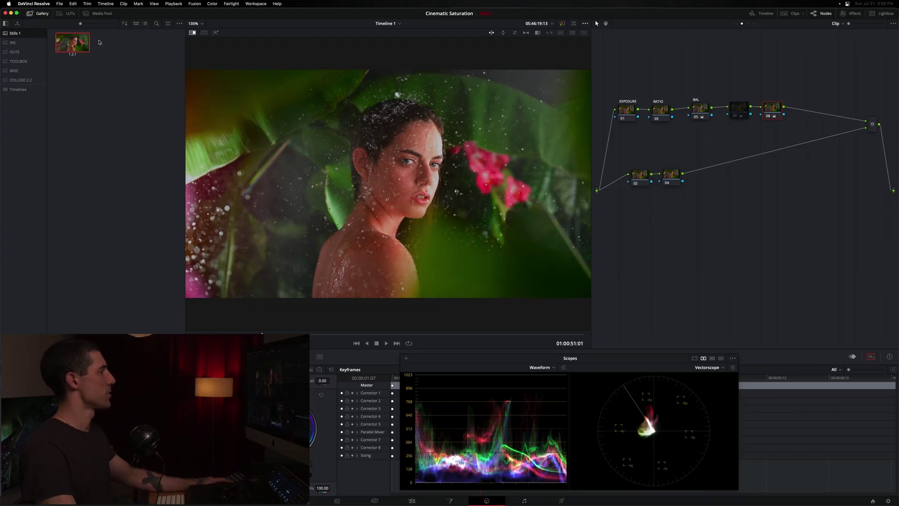
key("super+w")
key("super+w")
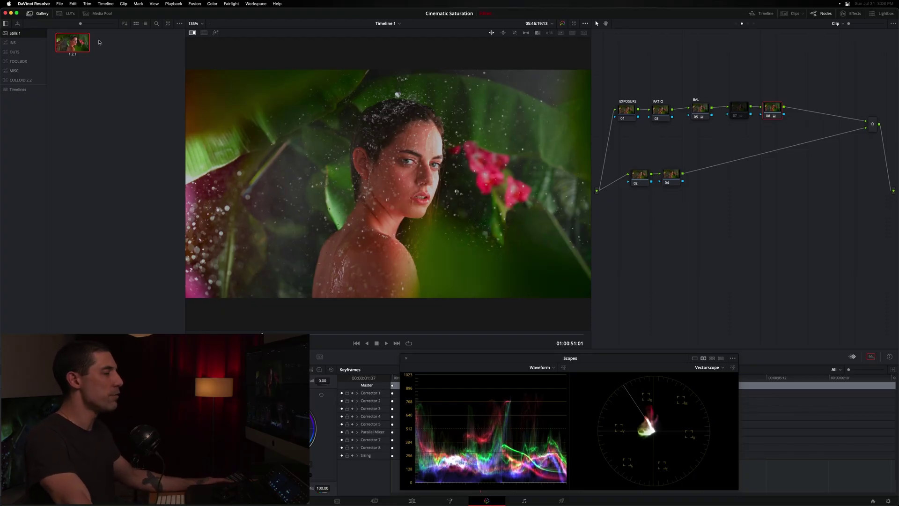
key("super+w")
key("super+w")
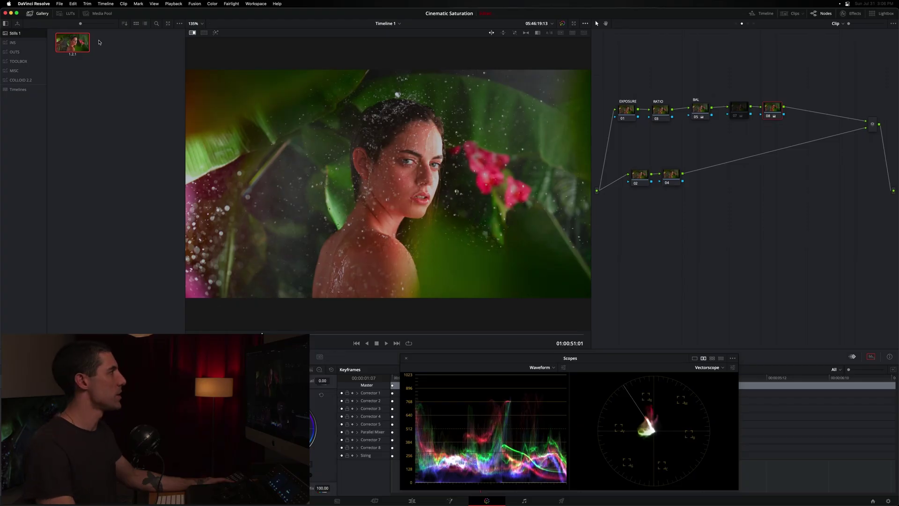
left_click(39, 13)
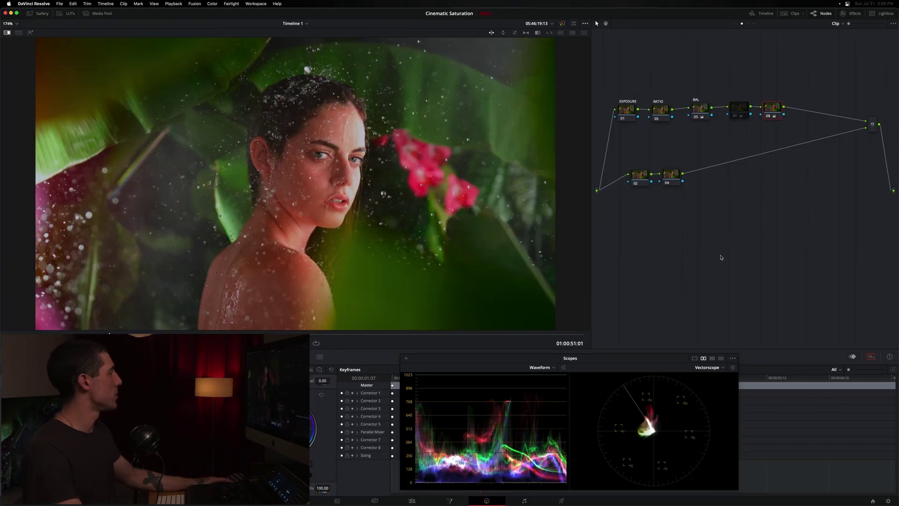
key("super+w")
key("super+w")
key("super+w")
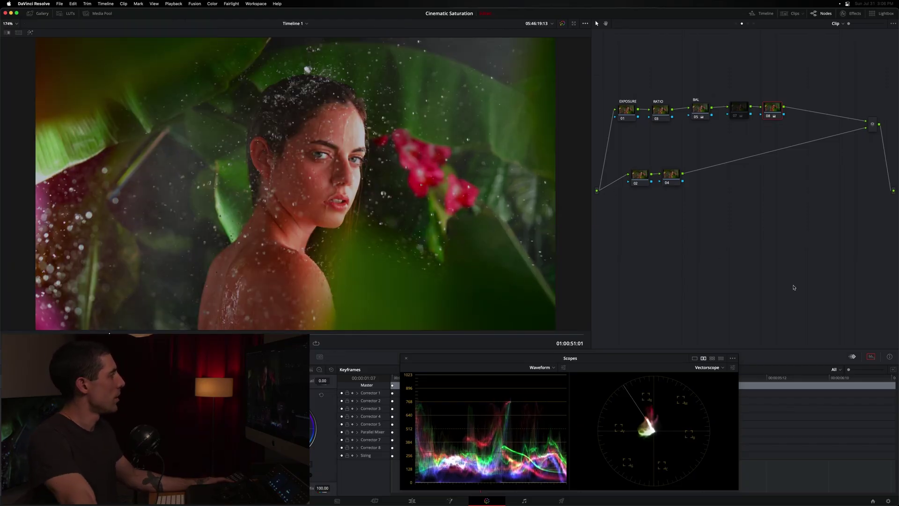
key("super+w")
key("super+w")
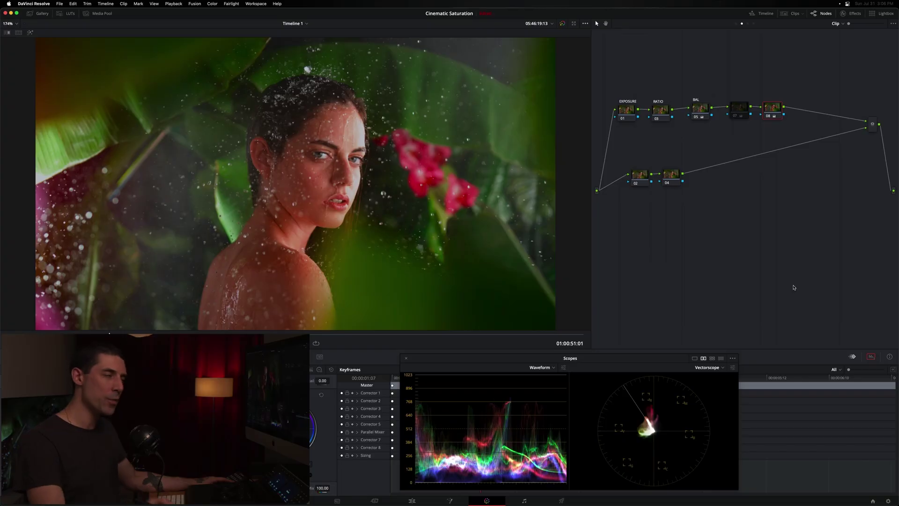
- Toggle the split wipe against the still on and off, then shift node 08 slightly right
key("super+w")
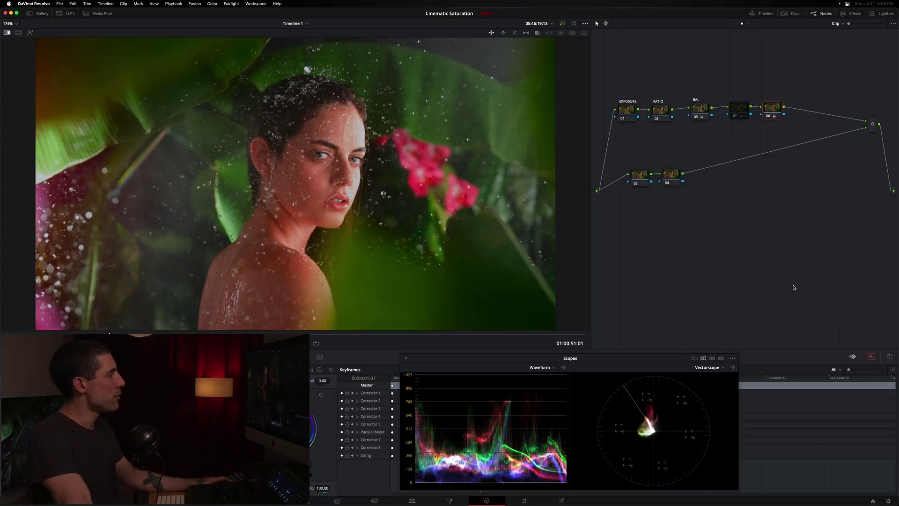
key("super+w")
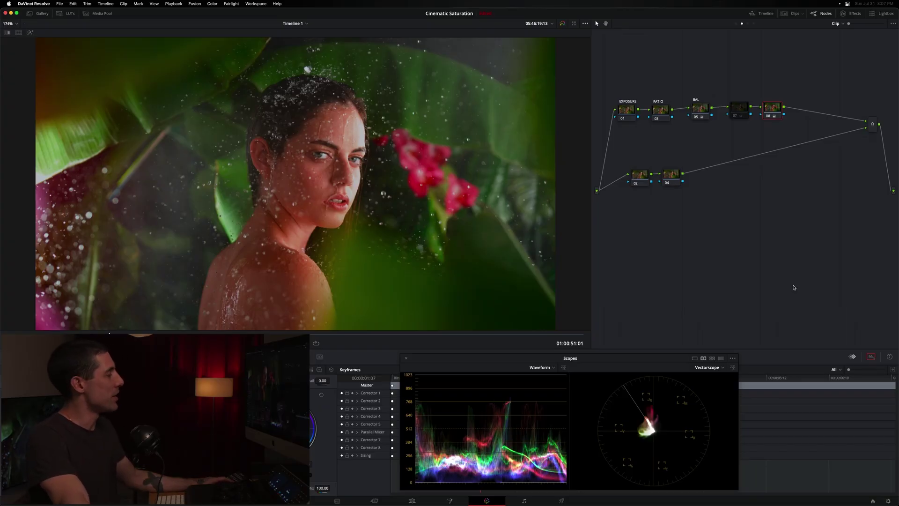
left_click_drag(773, 109, 781, 109)
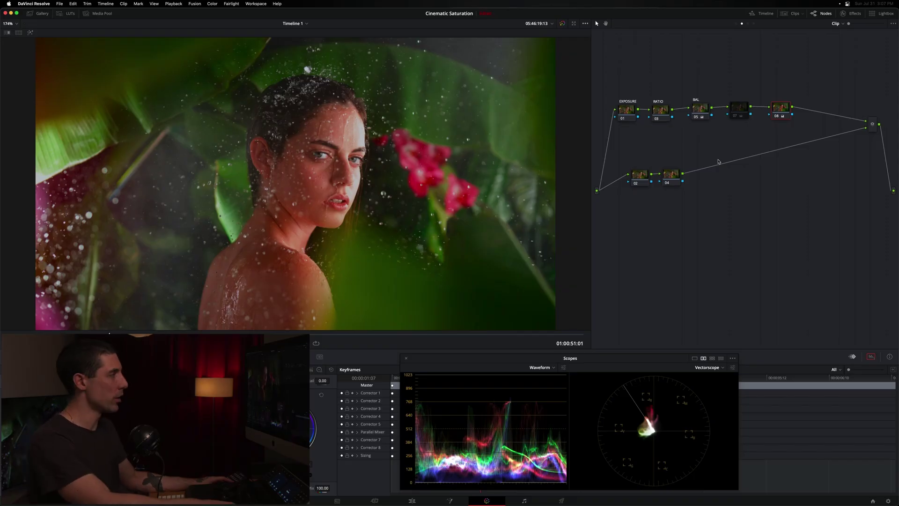
- Toggle node 08 off and on several times, then show the split wipe against the still
left_click_drag(780, 113, 782, 111)
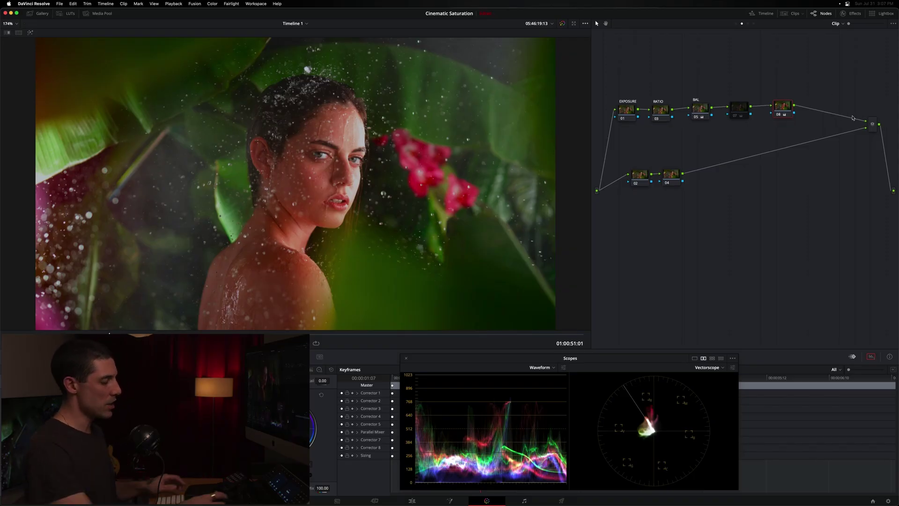
key("ctrl+d")
key("ctrl+d")
key("ctrl+d")
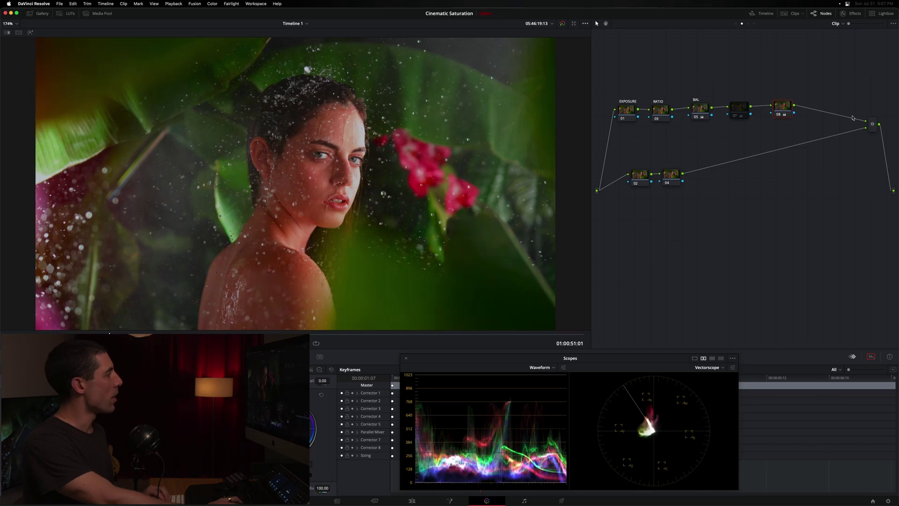
key("ctrl+d")
key("ctrl+d")
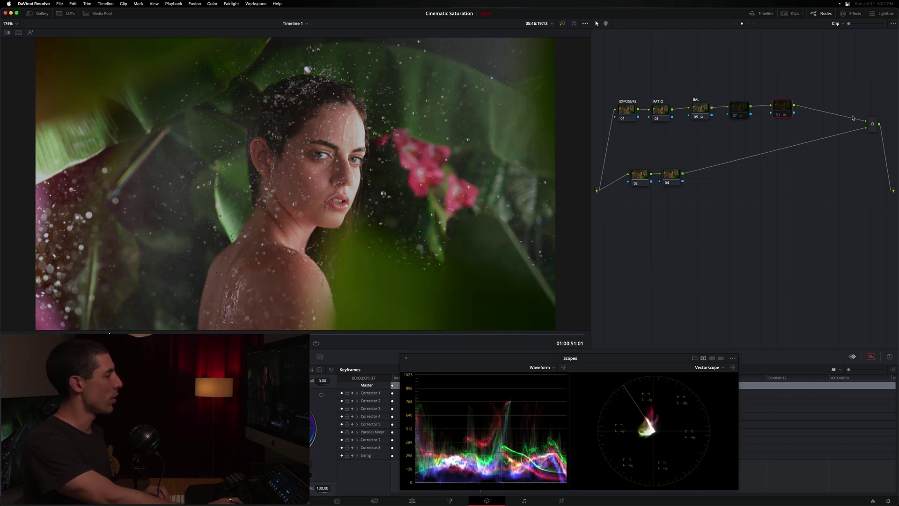
key("ctrl+d")
key("ctrl+d")
key("ctrl+d")
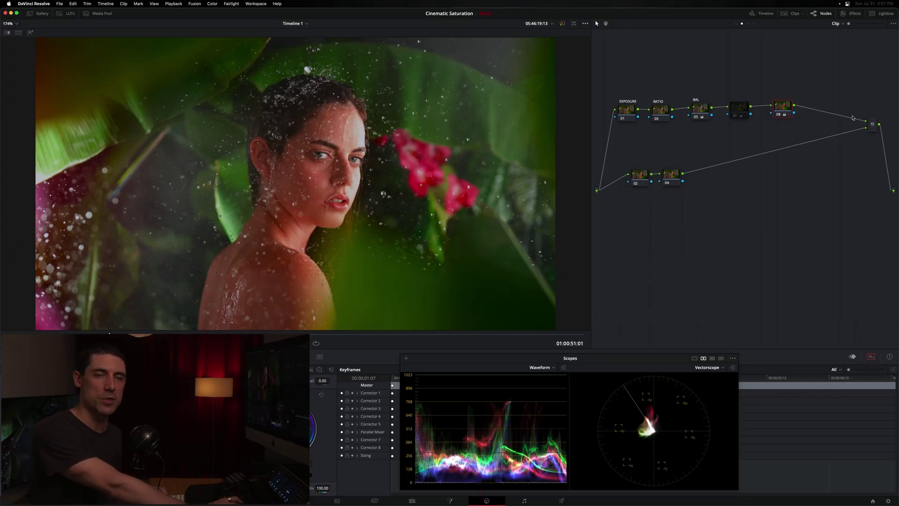
key("ctrl+d")
key("ctrl+d")
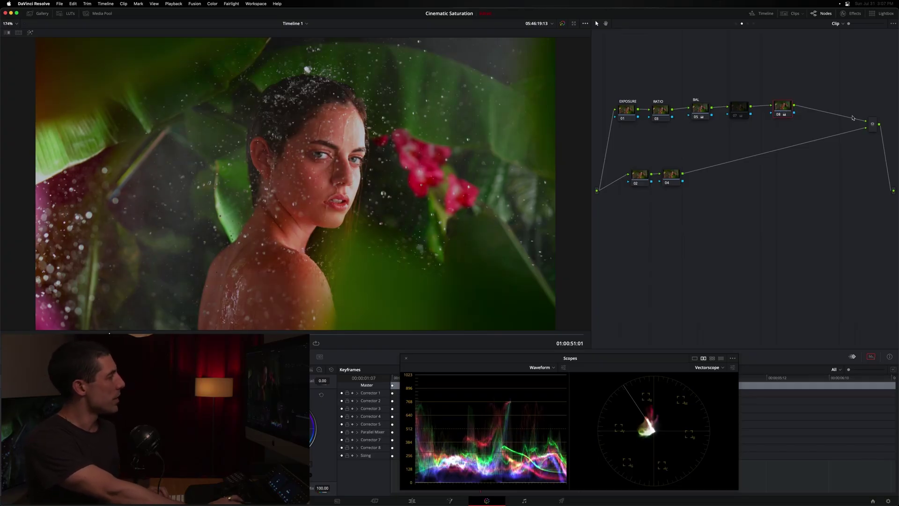
key("ctrl+d")
key("ctrl+d")
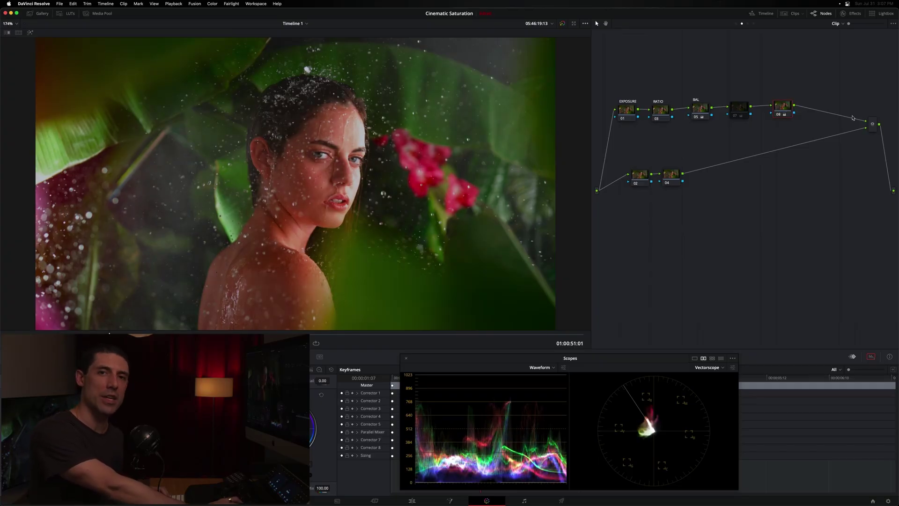
key("ctrl+d")
key("ctrl+d")
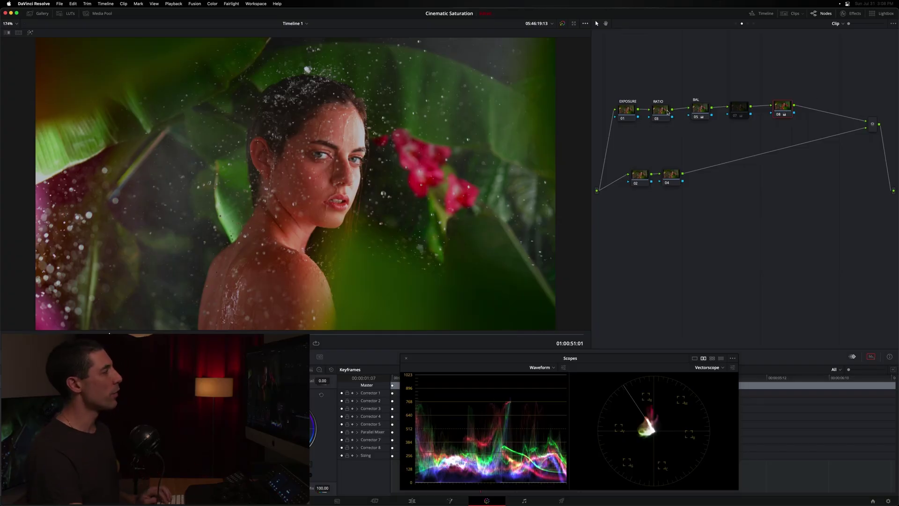
key("super+w")
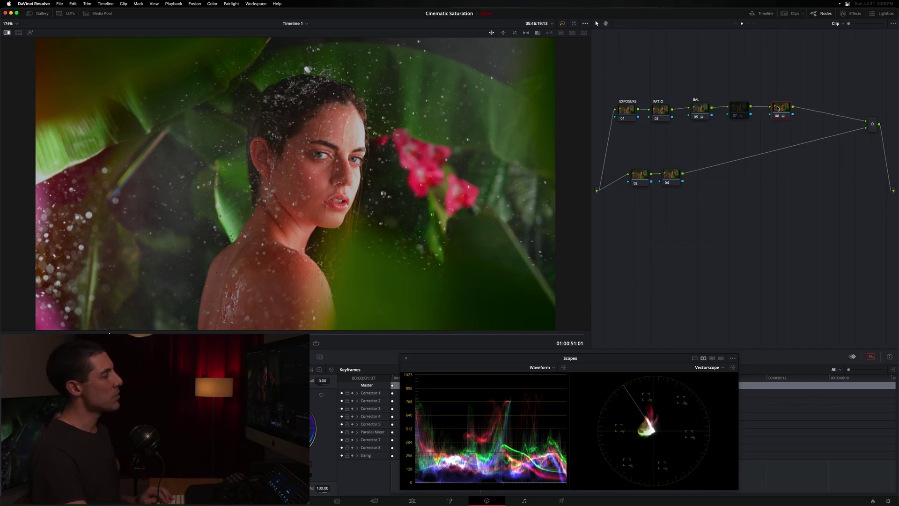
- Nudge node 08 back into place with two small drags
left_click_drag(780, 108, 791, 109)
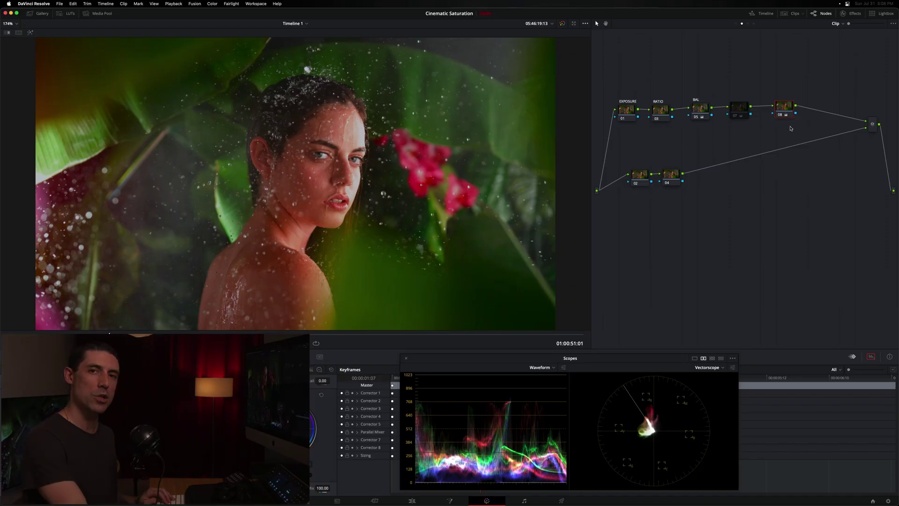
left_click_drag(789, 112, 791, 114)
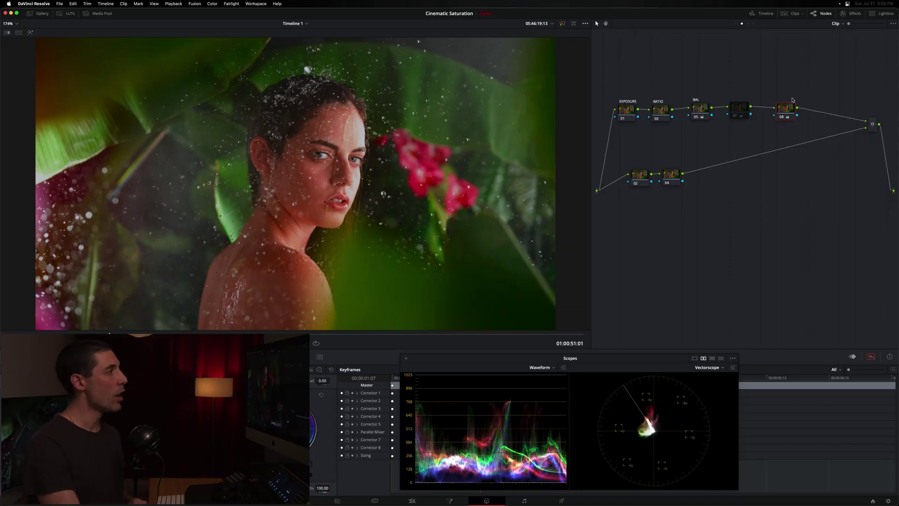
- Move node 08 up beside node 07 and toggle its saturation boost off and back on
left_click_drag(792, 114, 794, 111)
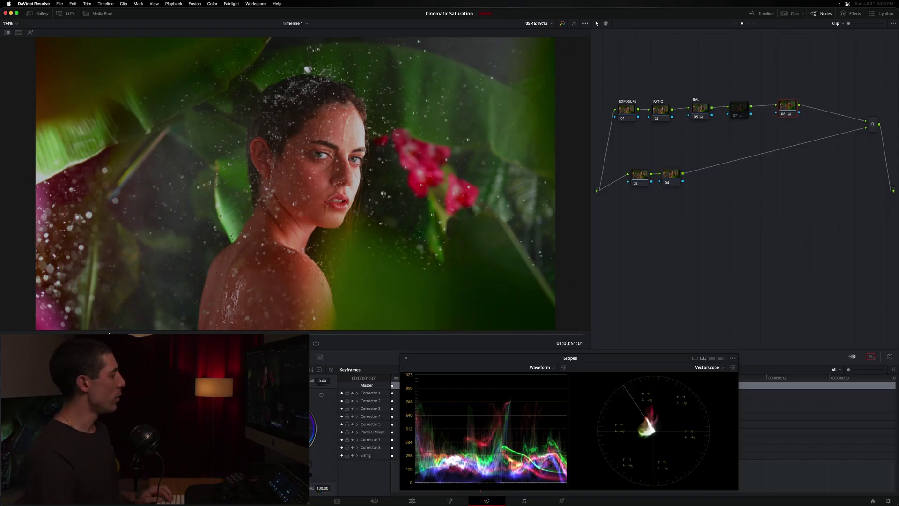
key("ctrl+d")
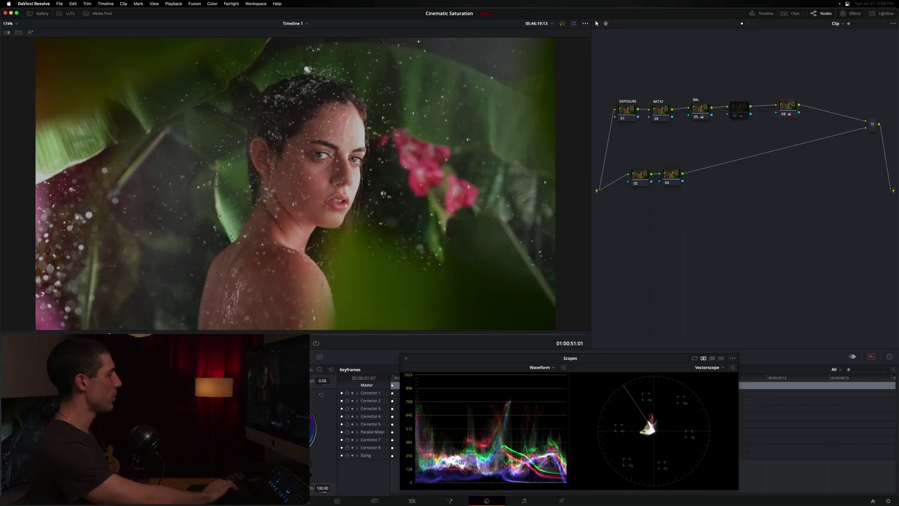
key("ctrl+d")
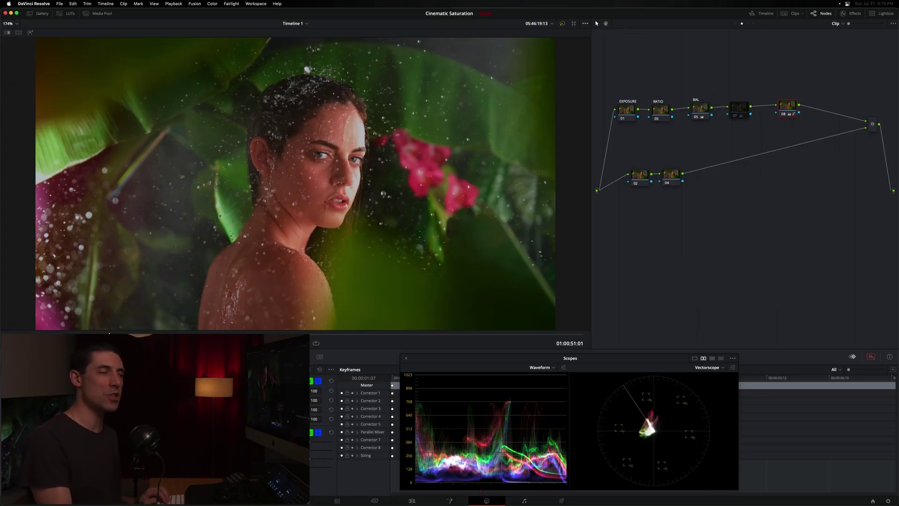
left_click_drag(789, 106, 796, 104)
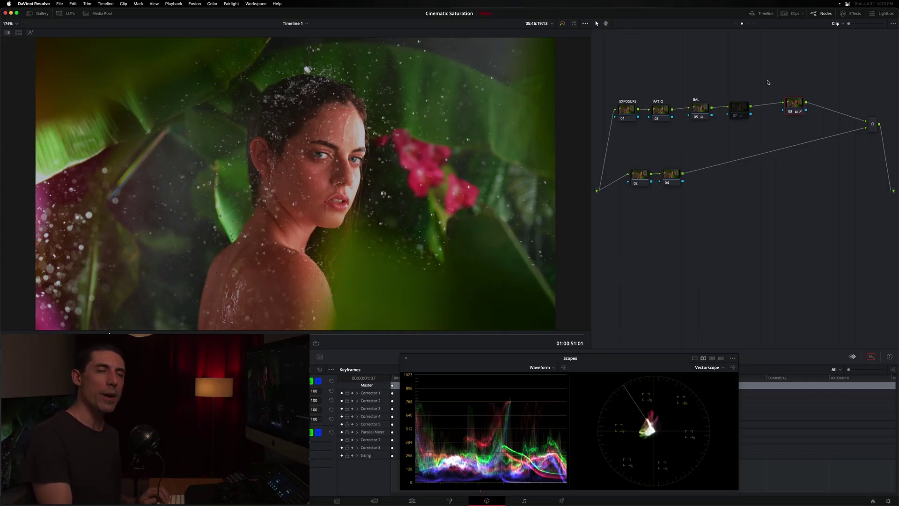
left_click_drag(782, 106, 777, 109)
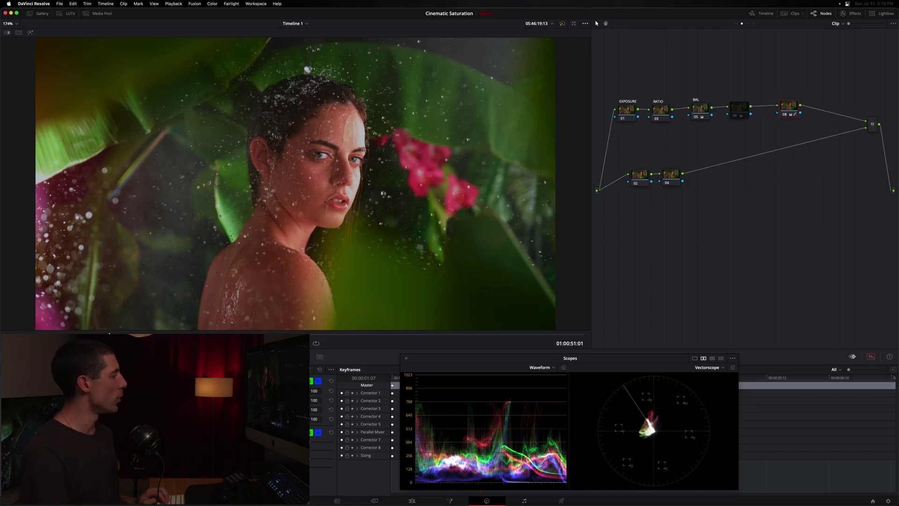